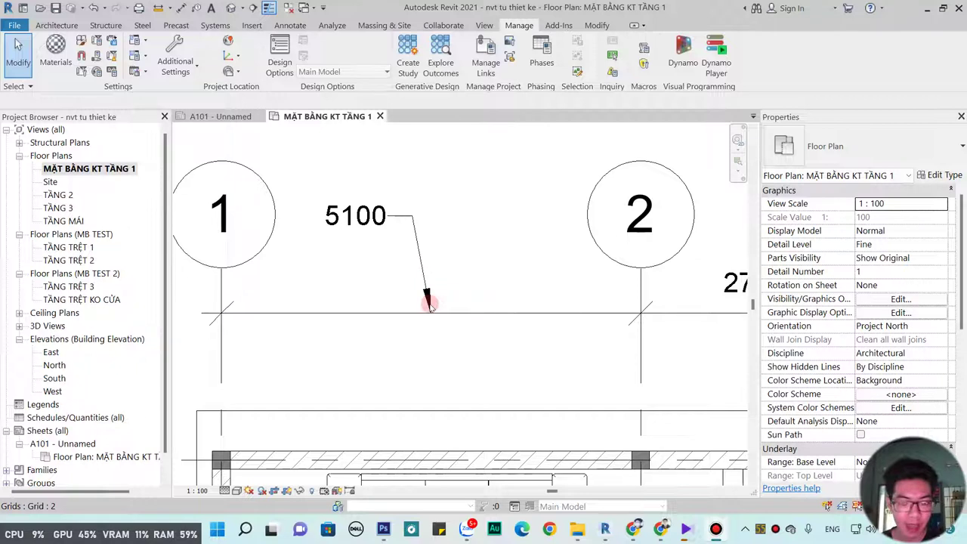
- Inspect the grid dimension string's type properties, closing them without changes
scroll(428, 300, "up", 2)
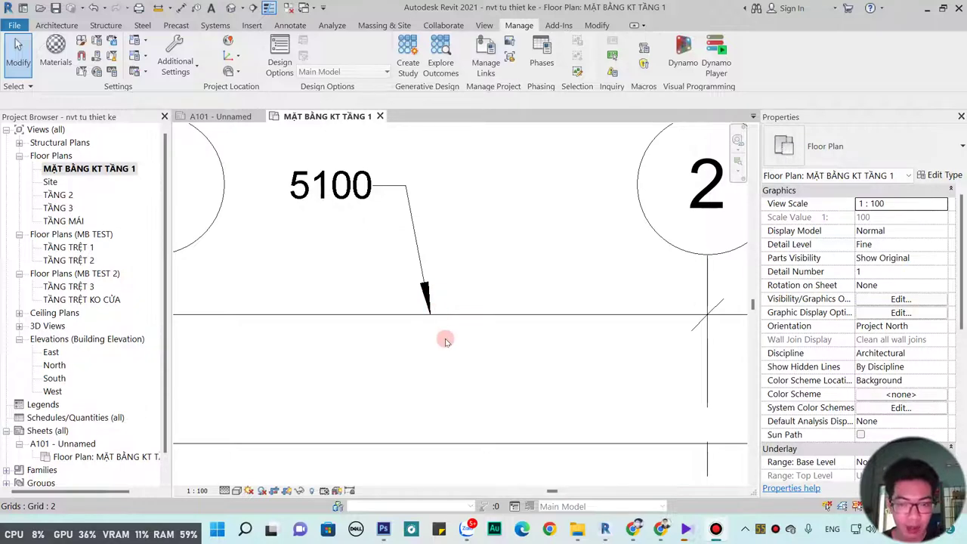
scroll(445, 342, "down", 2)
scroll(212, 330, "up", 2)
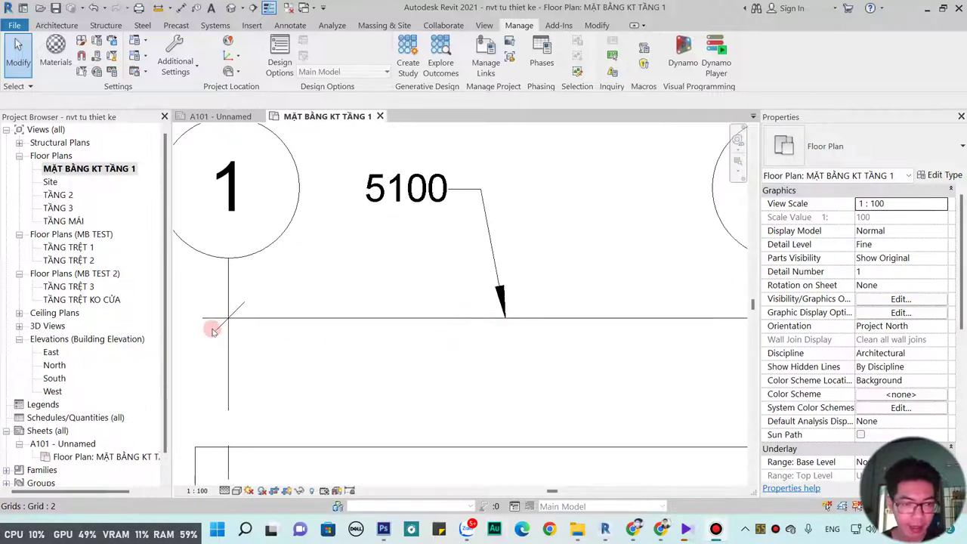
scroll(318, 330, "down", 2)
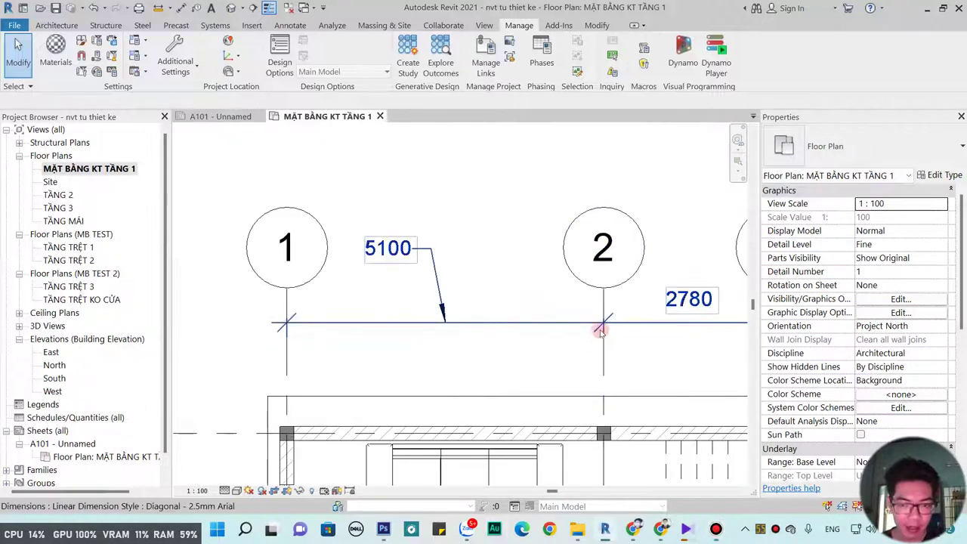
scroll(603, 326, "up", 1)
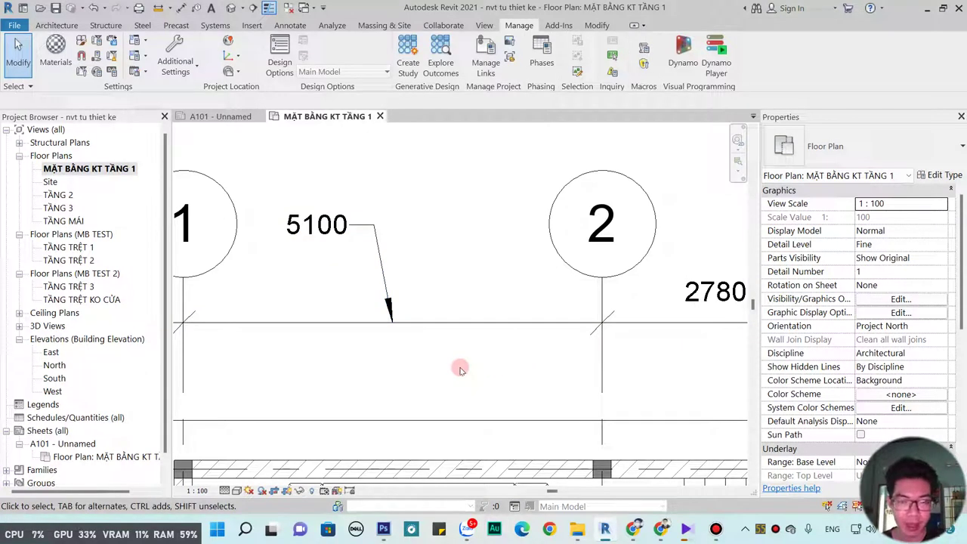
scroll(460, 369, "down", 1)
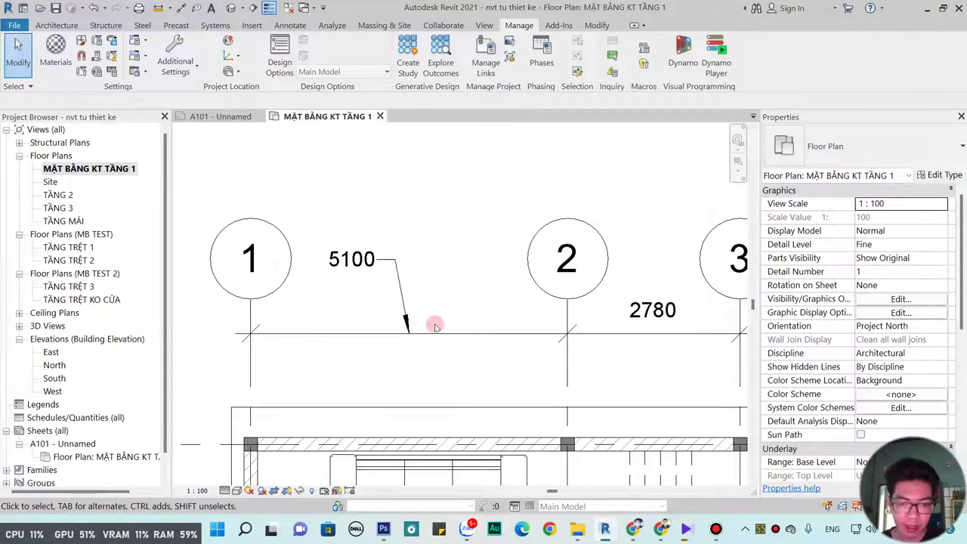
left_click(465, 337)
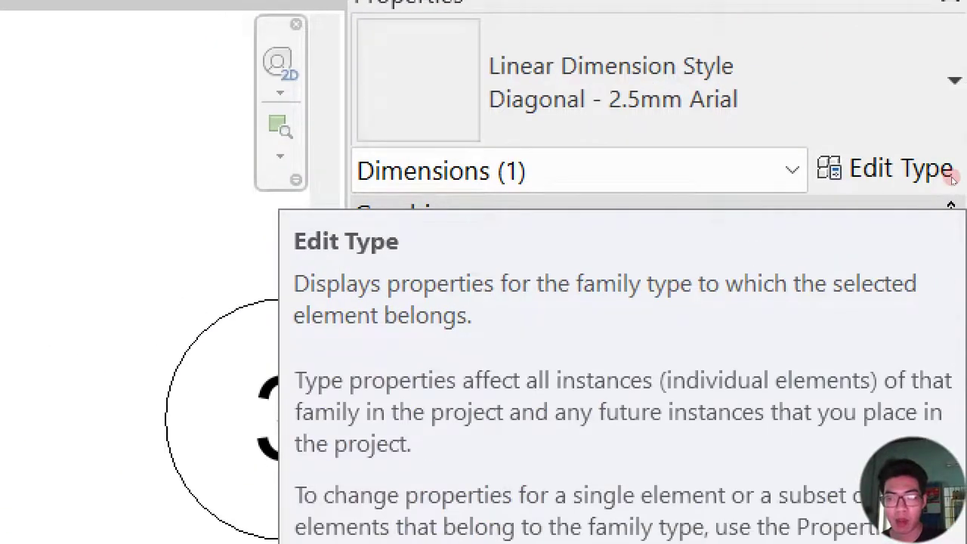
left_click(946, 172)
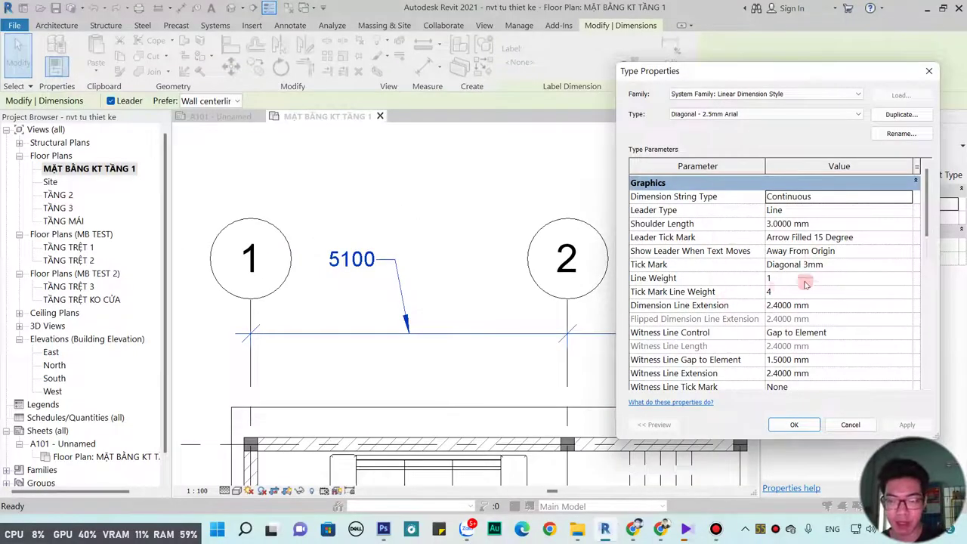
left_click(928, 70)
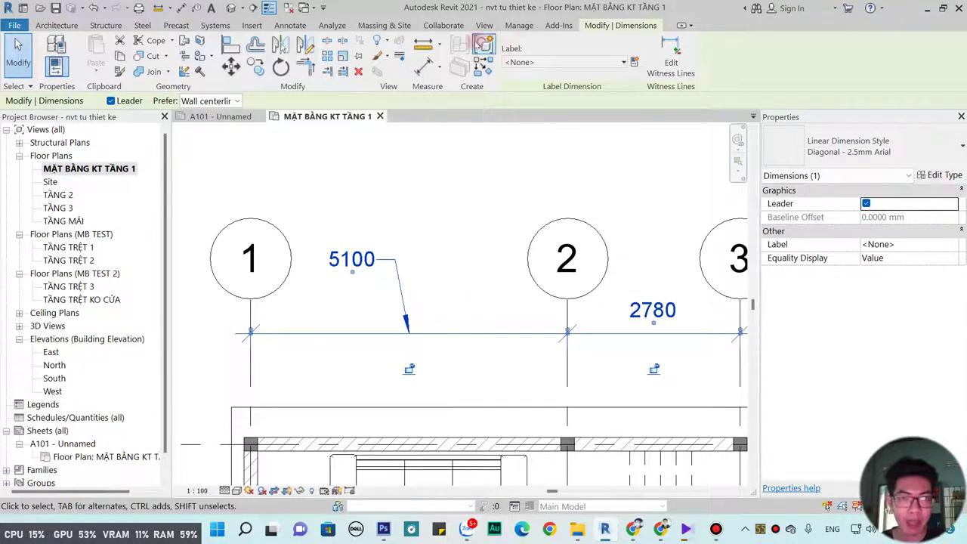
- Bring up the Arrowheads type properties from Manage > Additional Settings and list the arrowhead types
left_click(519, 26)
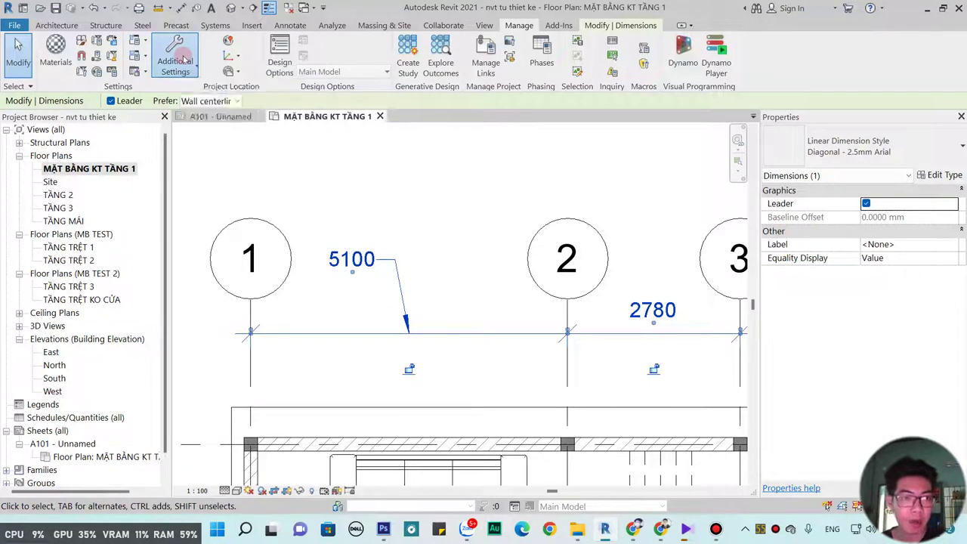
left_click(184, 59)
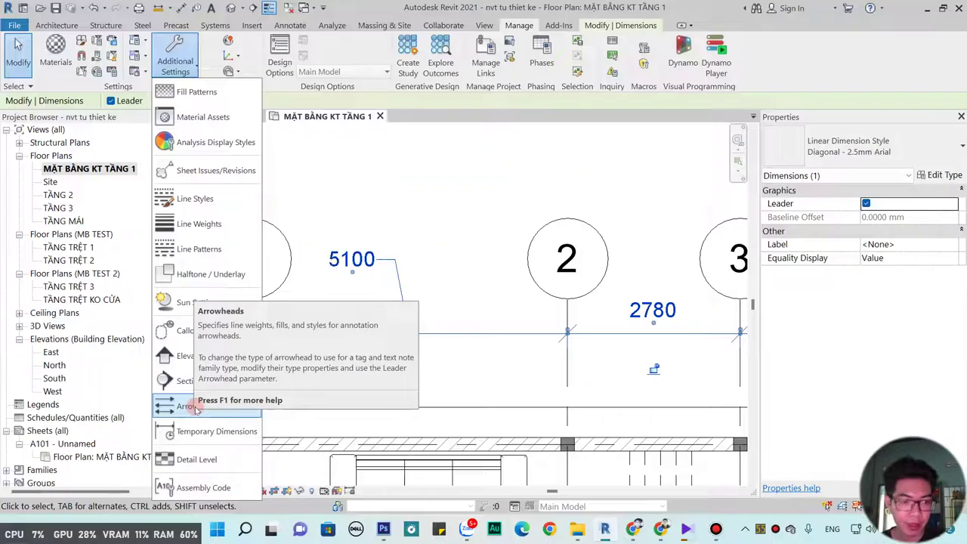
left_click(195, 406)
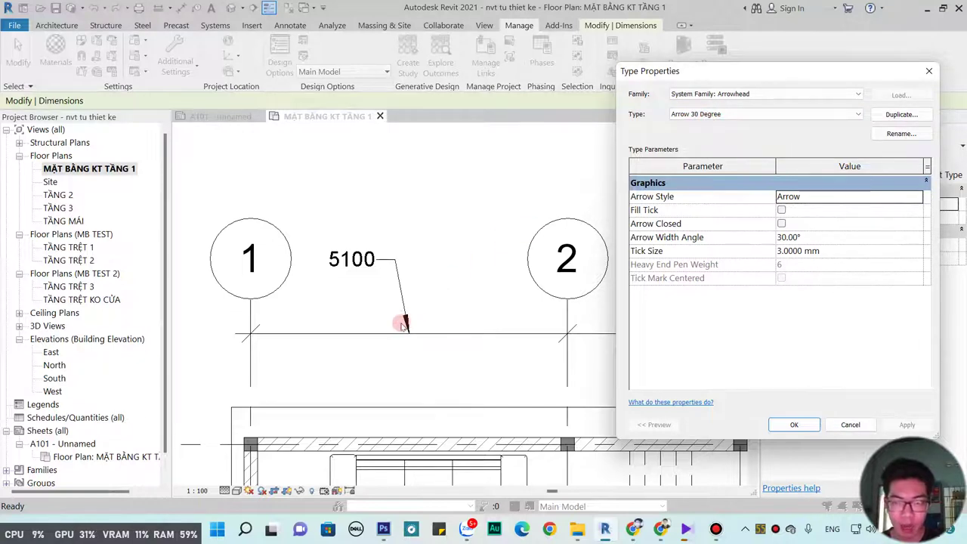
left_click(857, 114)
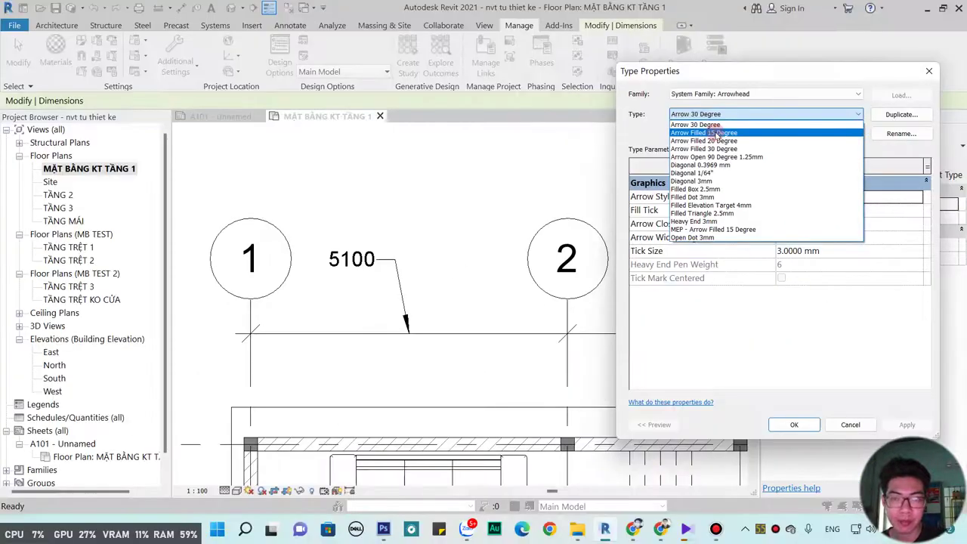
- Change the Arrow Filled 15 Degree arrowhead's Tick Size to 1.5 and confirm
left_click(716, 134)
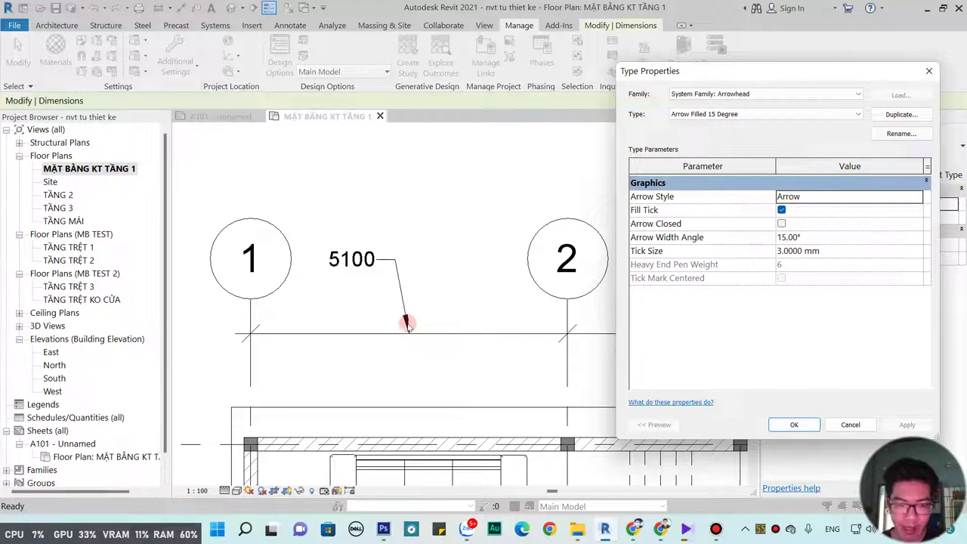
left_click(834, 250)
type("1.5")
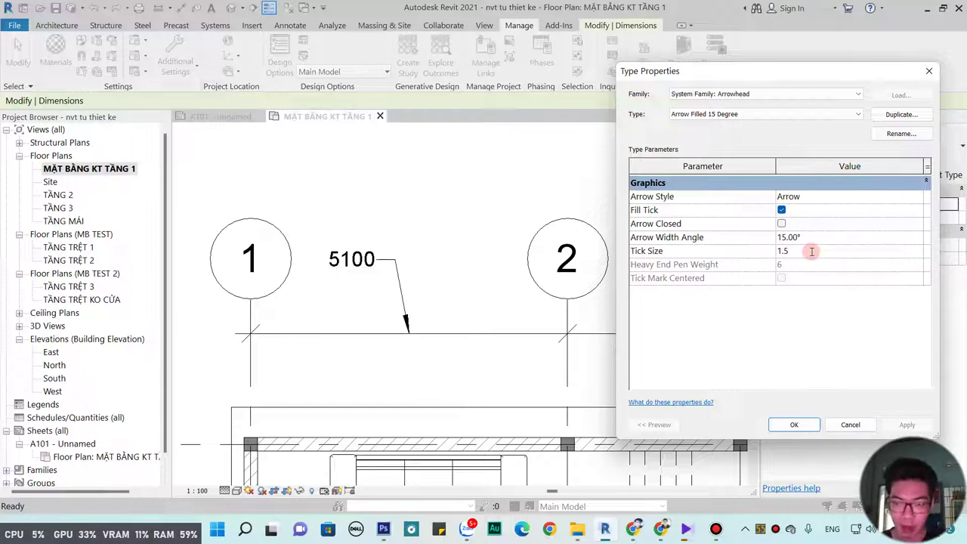
left_click(803, 425)
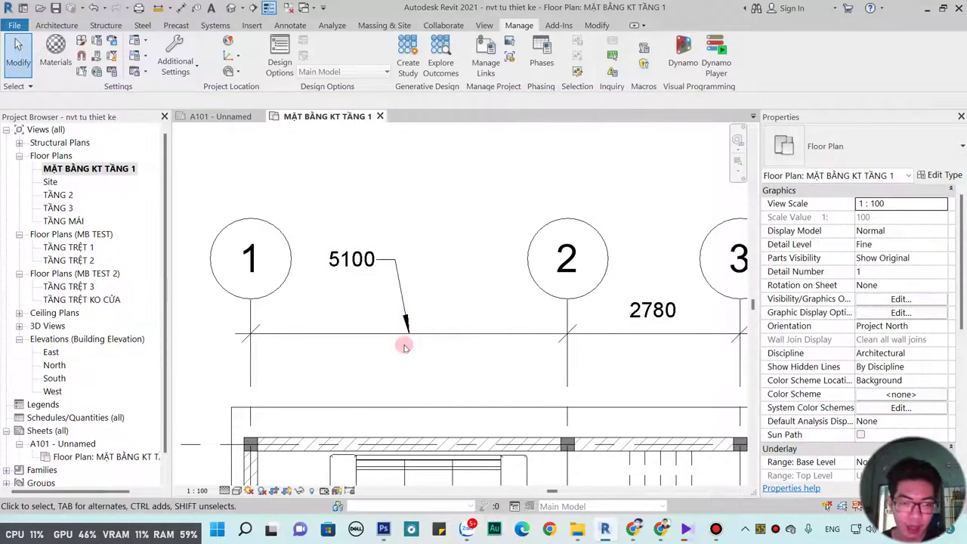
scroll(405, 341, "up", 2)
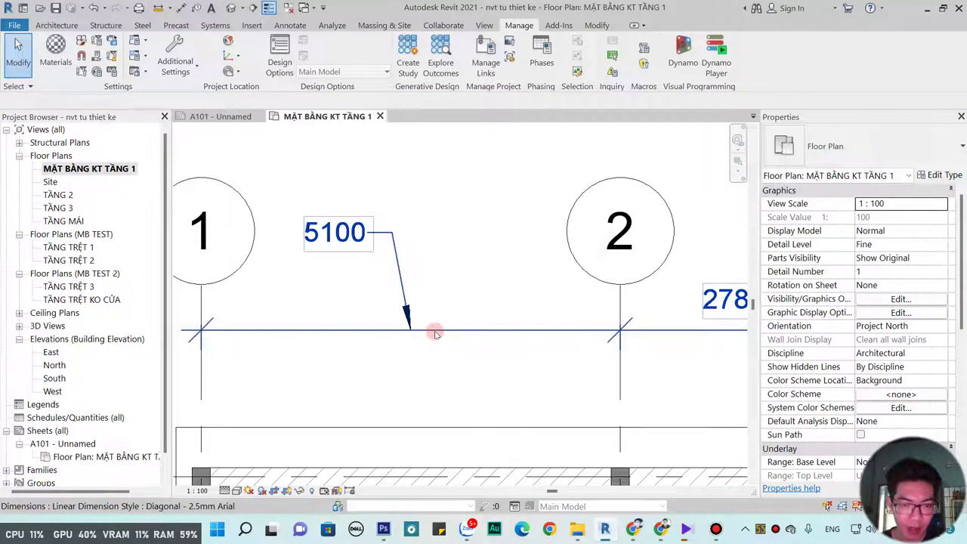
left_click(435, 333)
left_click(482, 257)
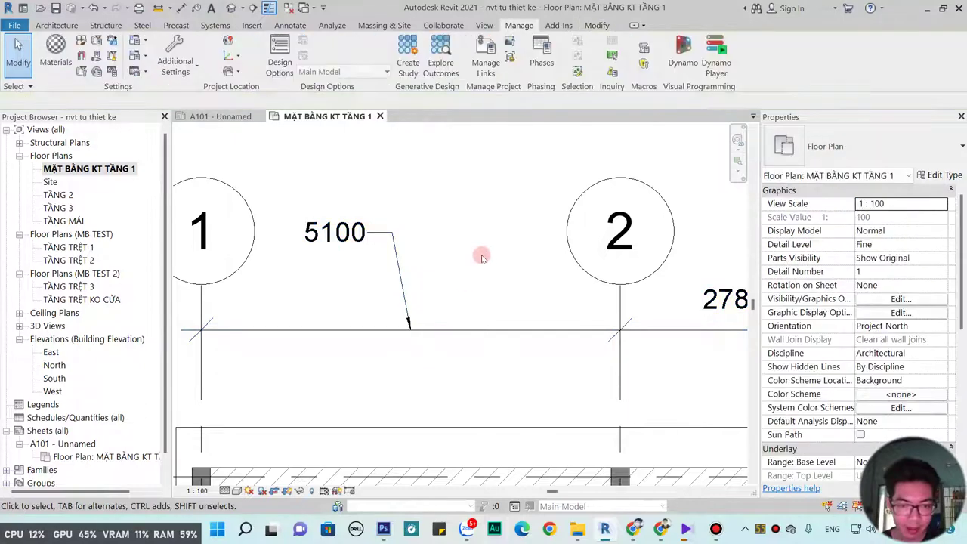
scroll(409, 331, "up", 2)
scroll(410, 331, "up", 2)
scroll(410, 330, "up", 2)
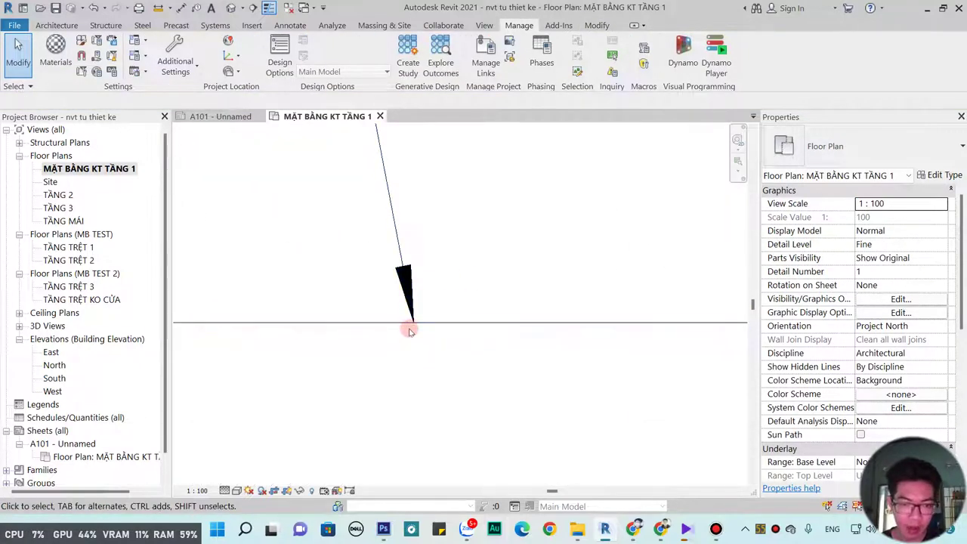
scroll(410, 331, "down", 4)
scroll(410, 340, "down", 2)
scroll(412, 344, "up", 2)
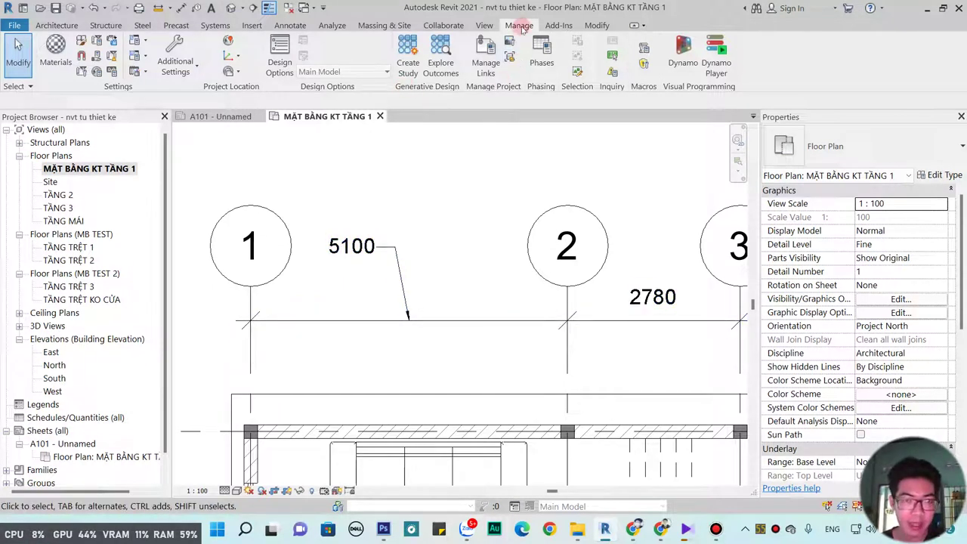
- In Arrowheads settings, set the Diagonal 3mm type's Tick Size to 1.5 and confirm
left_click(189, 70)
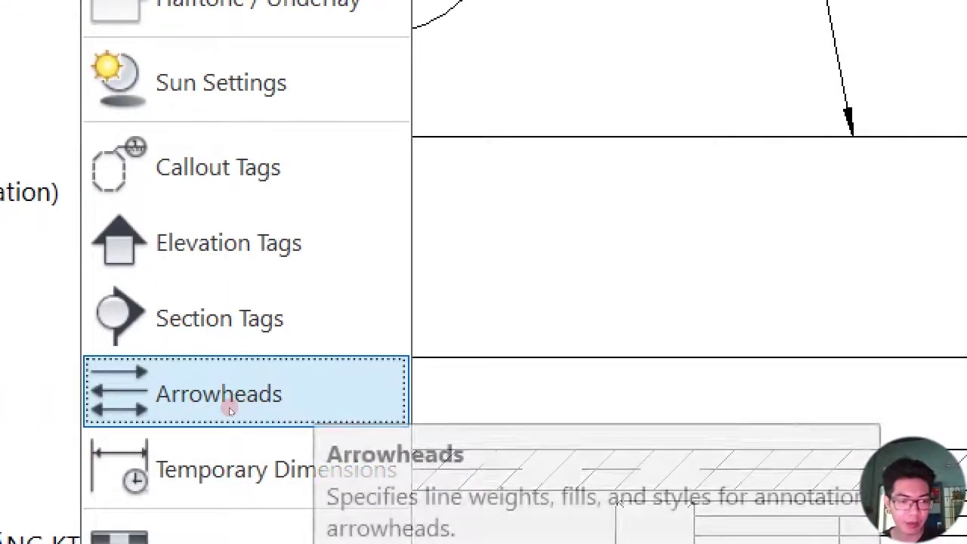
left_click(231, 409)
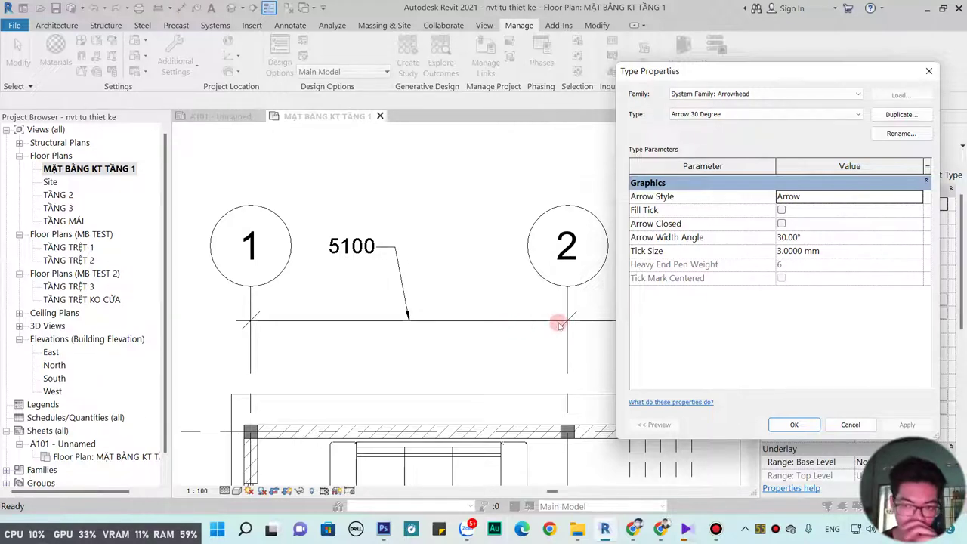
left_click(857, 114)
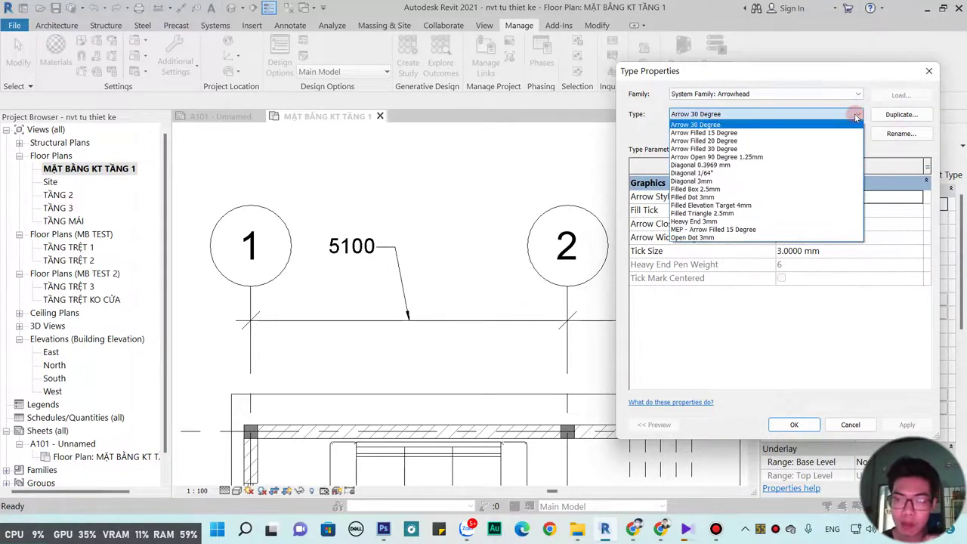
left_click(733, 184)
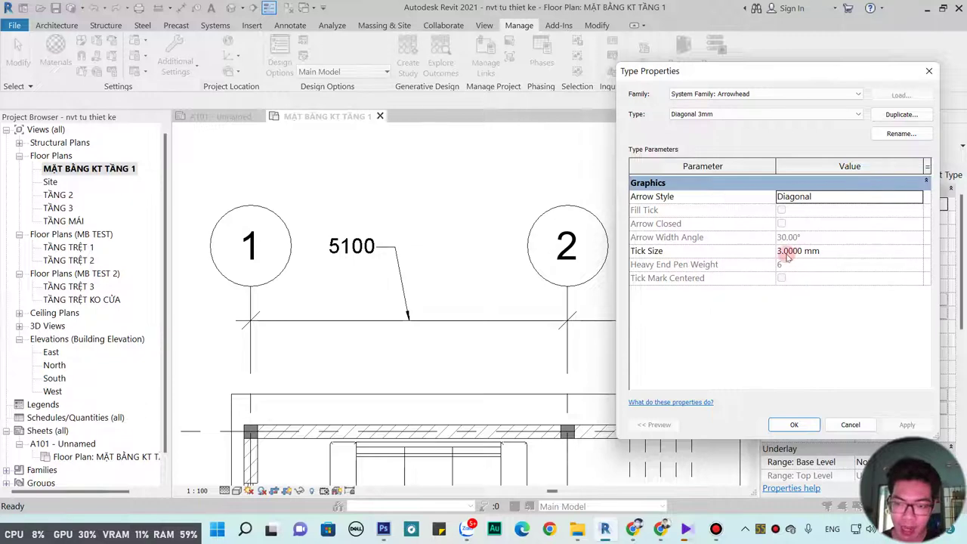
left_click(832, 251)
type("1.5")
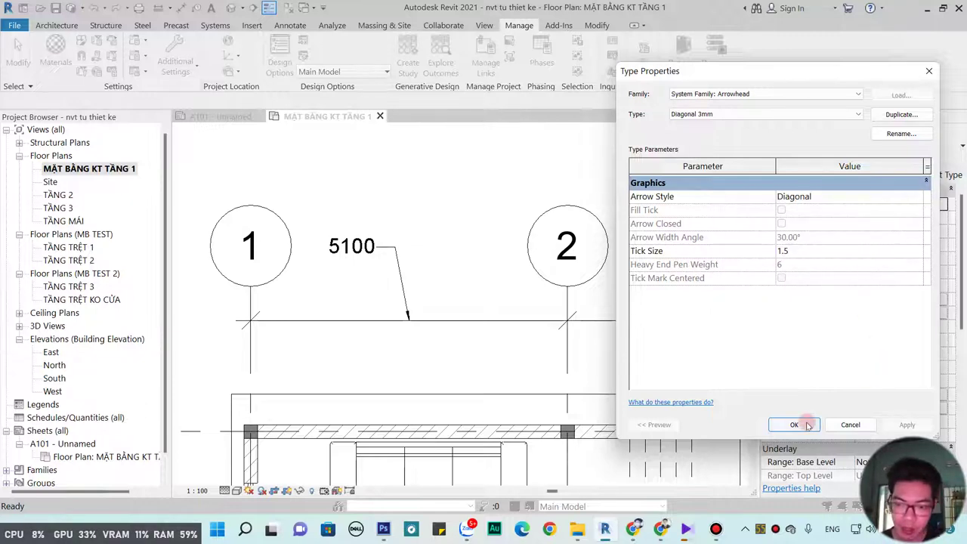
left_click(794, 425)
scroll(576, 327, "up", 2)
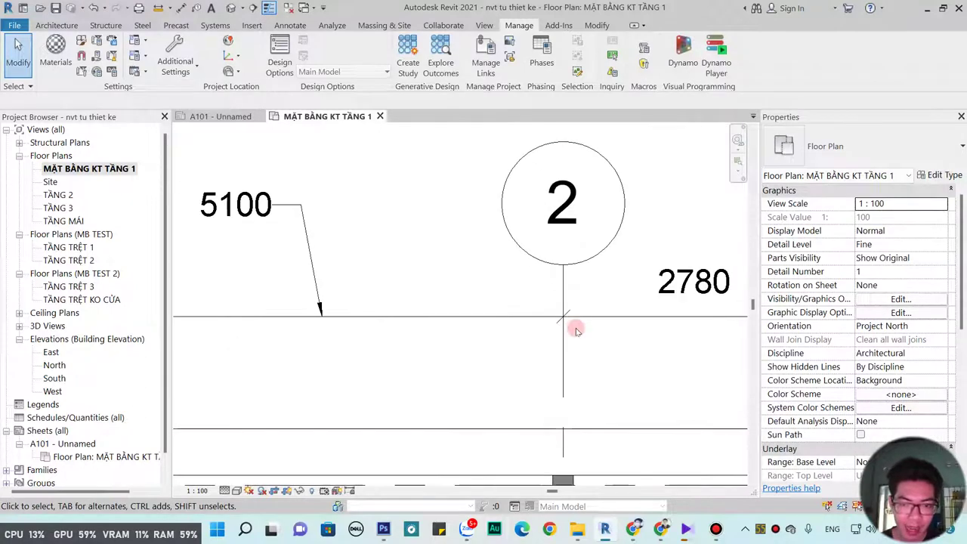
scroll(529, 340, "down", 1)
scroll(539, 345, "down", 1)
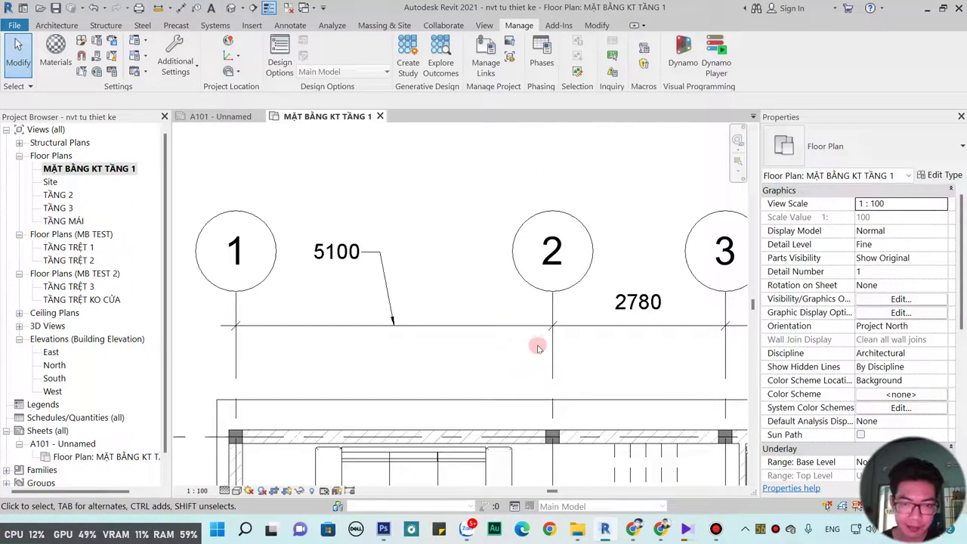
scroll(550, 345, "up", 3)
scroll(550, 345, "down", 2)
scroll(492, 362, "down", 1)
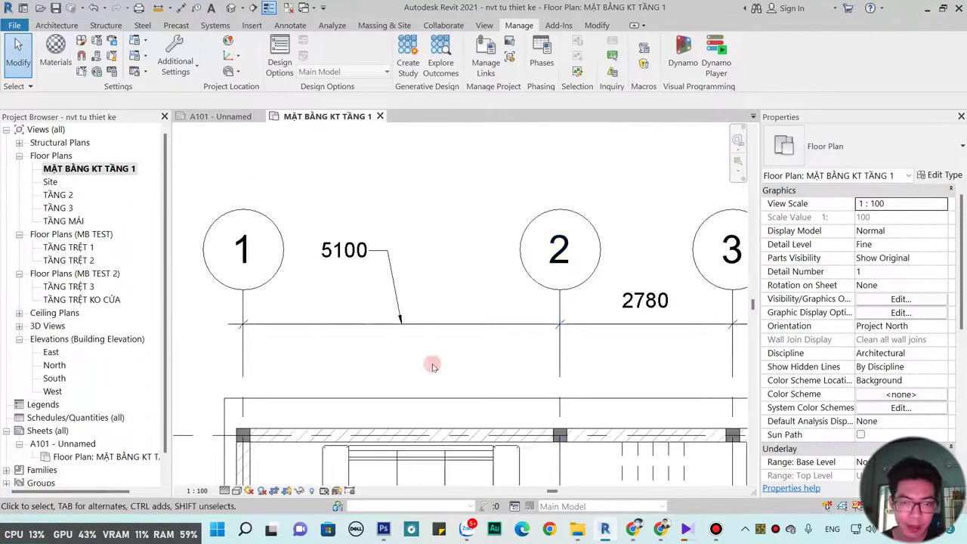
middle_click_drag(462, 363, 478, 360)
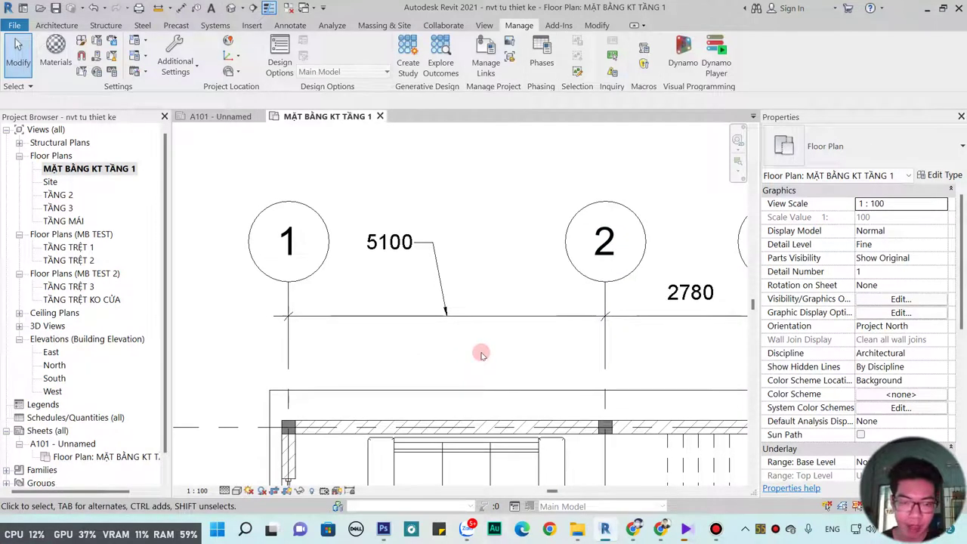